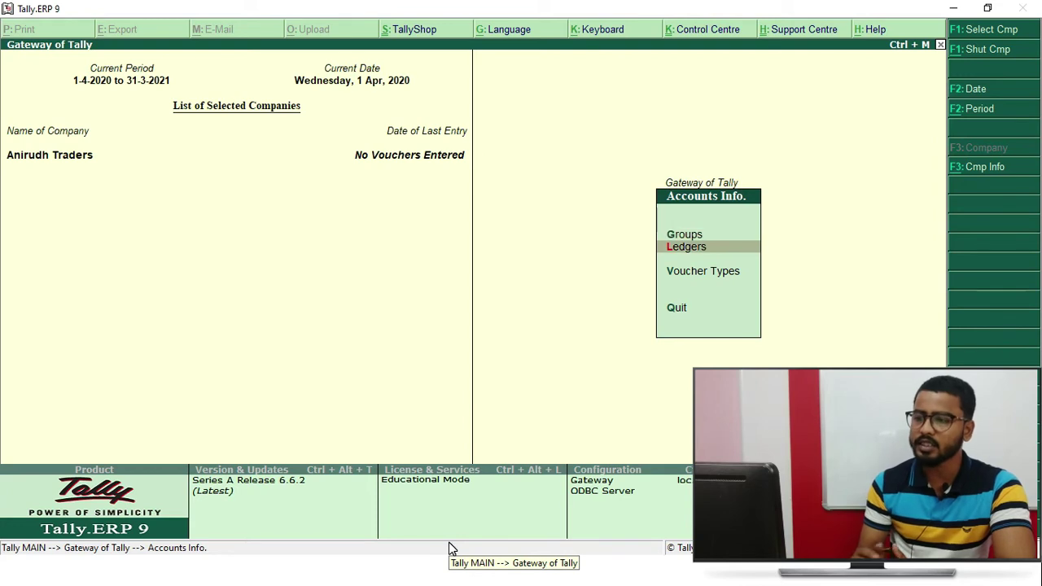
Step: Display the company's list of existing single ledgers, then return to the ledger options
key("Return")
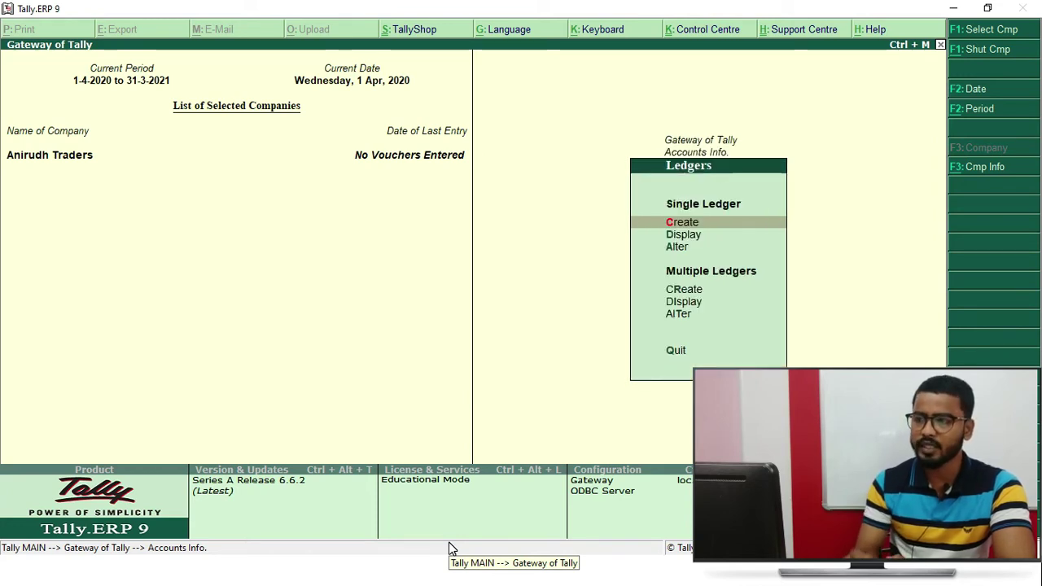
key("Down")
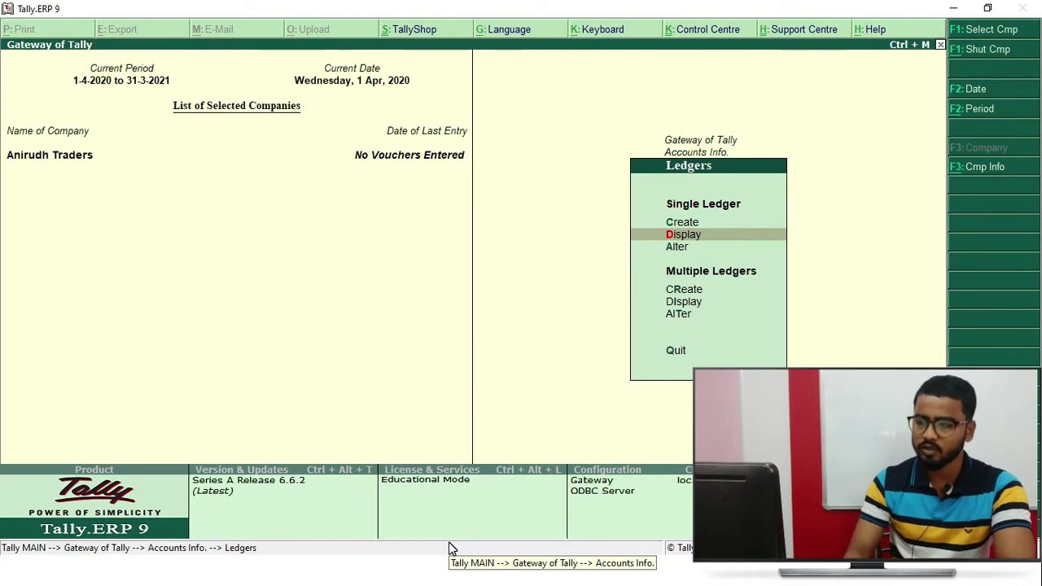
key("Return")
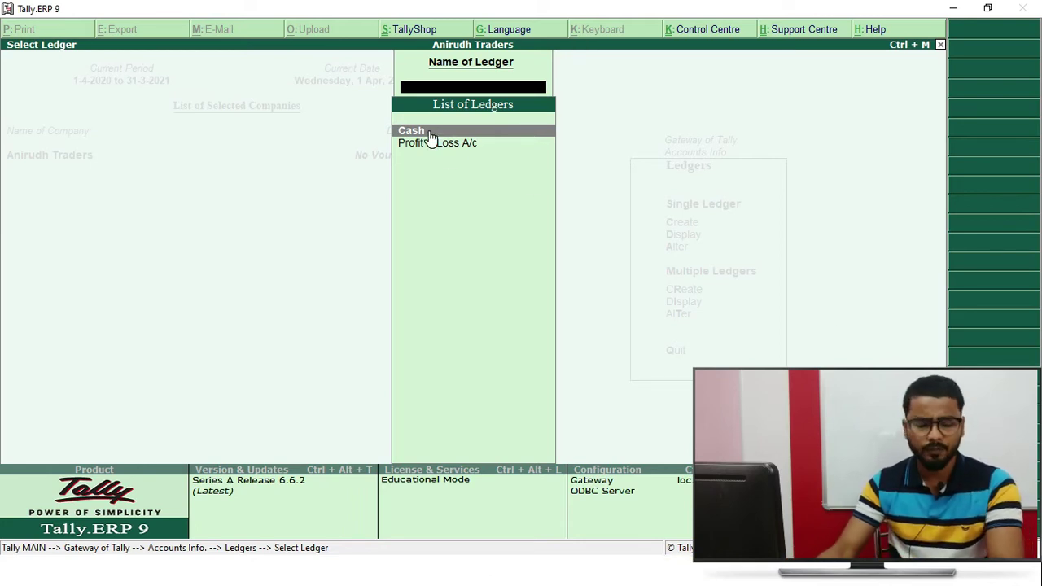
key("Escape")
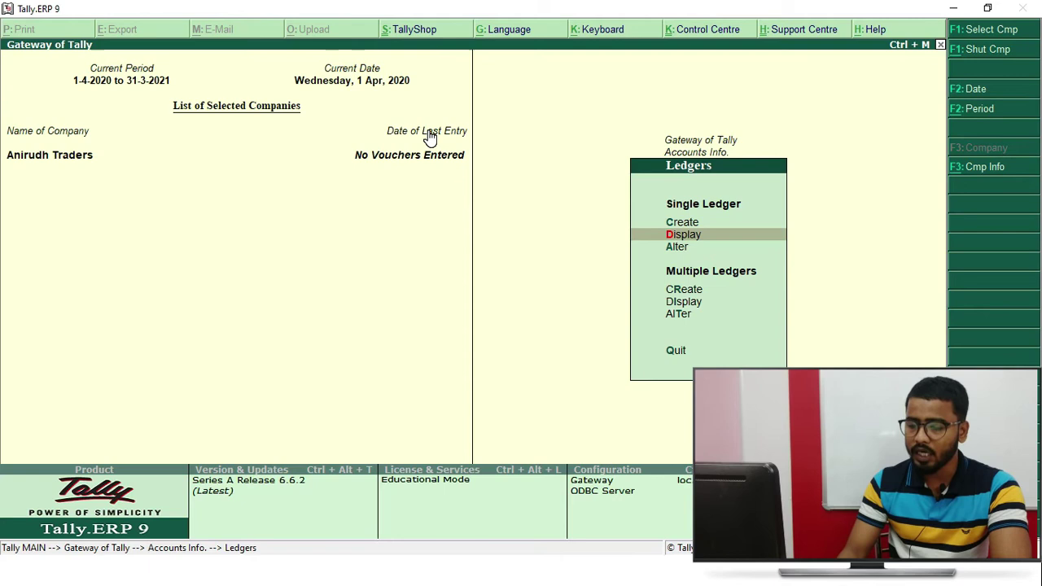
Step: Create a single ledger named Capital A/c and place it under the Capital Account group
key("Up")
key("Return")
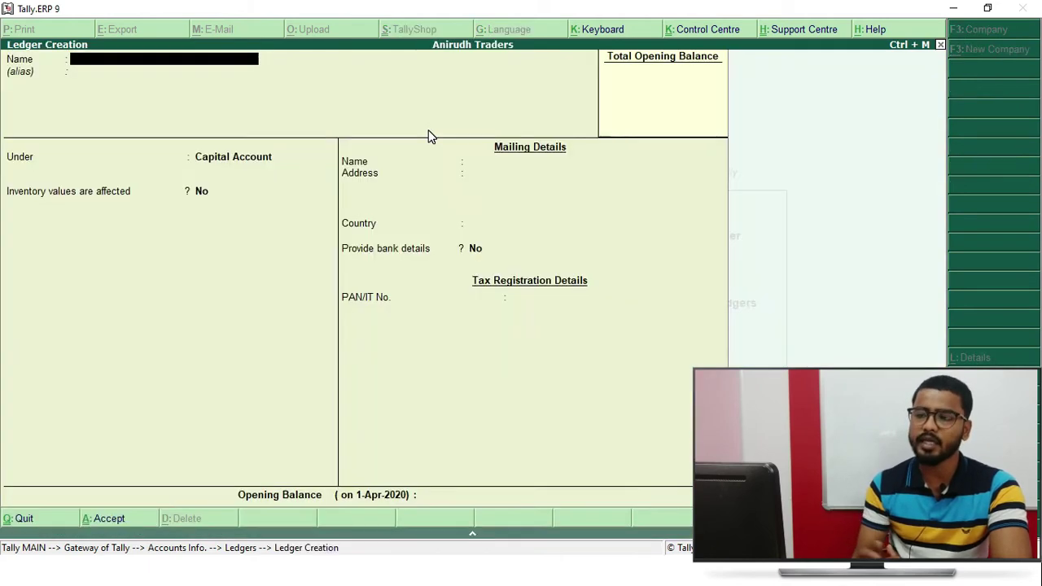
type("Ca")
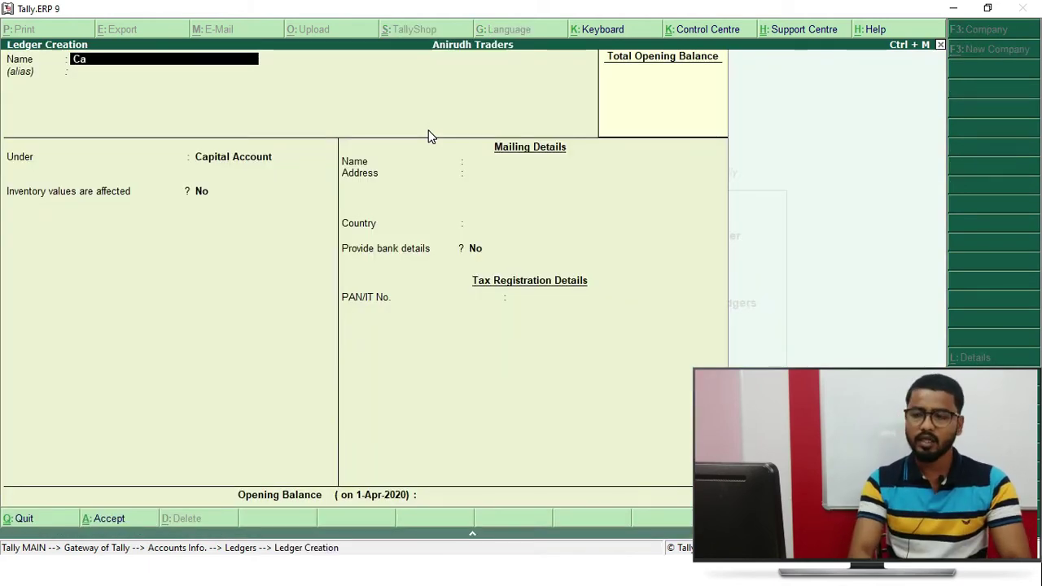
type("pital a/c")
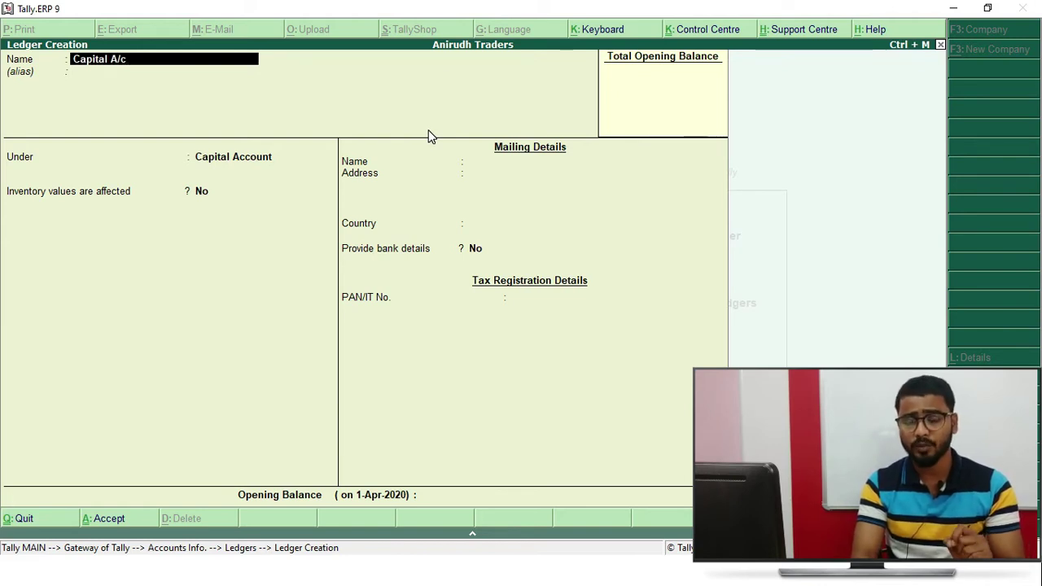
key("Return")
key("Return")
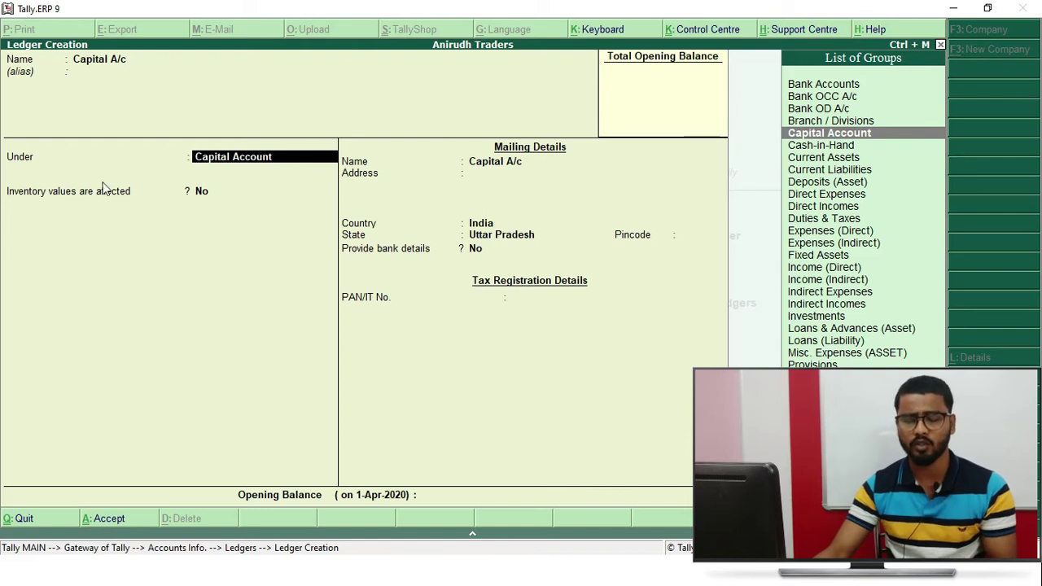
type("Cap")
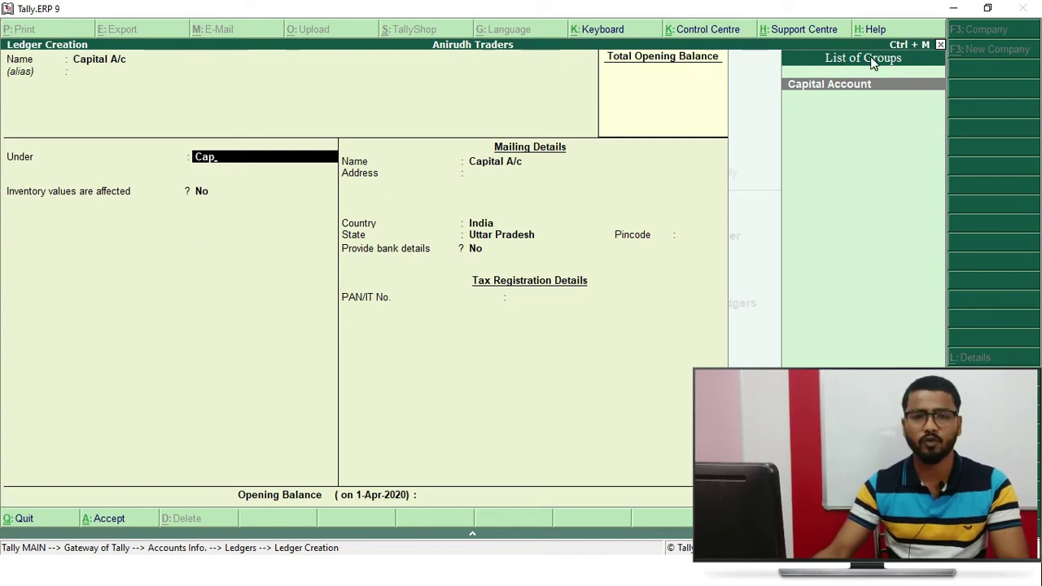
key("Return")
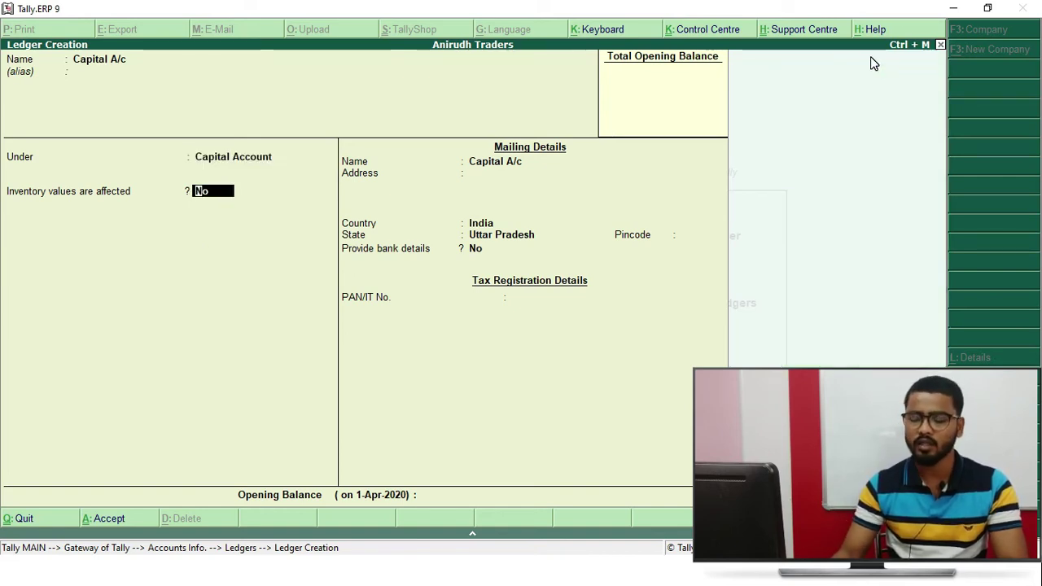
Step: Keep the remaining ledger details at their defaults with a blank opening balance, save the ledger and leave ledger creation
key("Return")
key("Return")
key("Return")
key("Return")
key("Return")
key("Return")
key("Return")
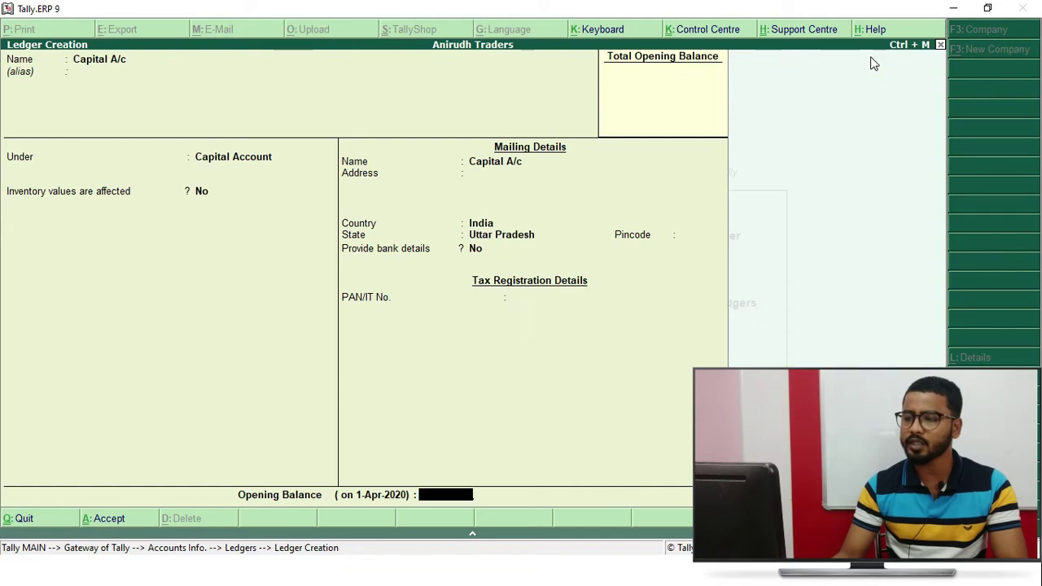
key("Return")
key("Return")
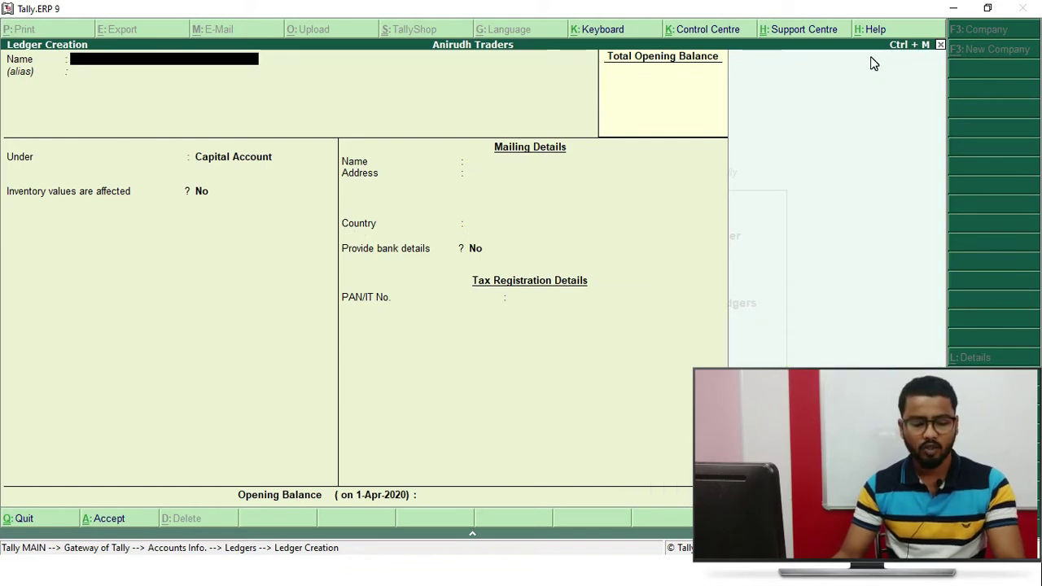
key("Escape")
key("Return")
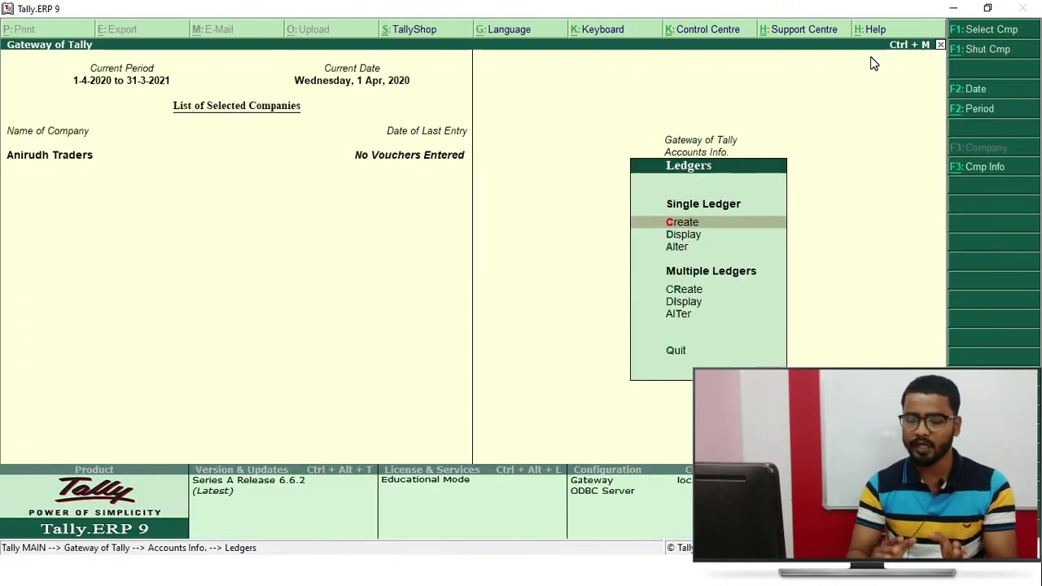
Step: Check the list of single ledgers for the Capital A/c ledger and leave the ledger options
key("Down")
key("Return")
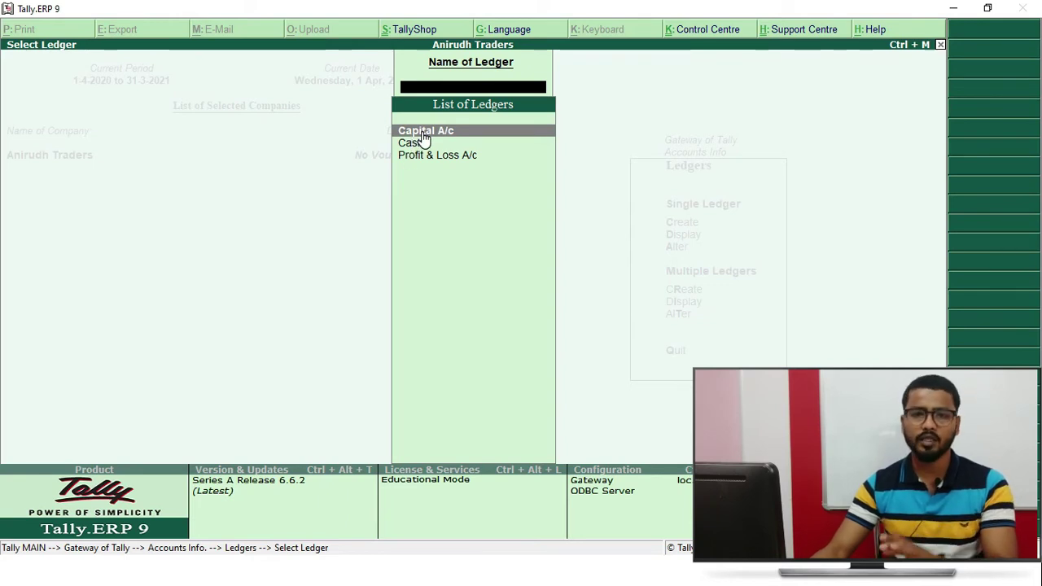
key("Escape")
key("Escape")
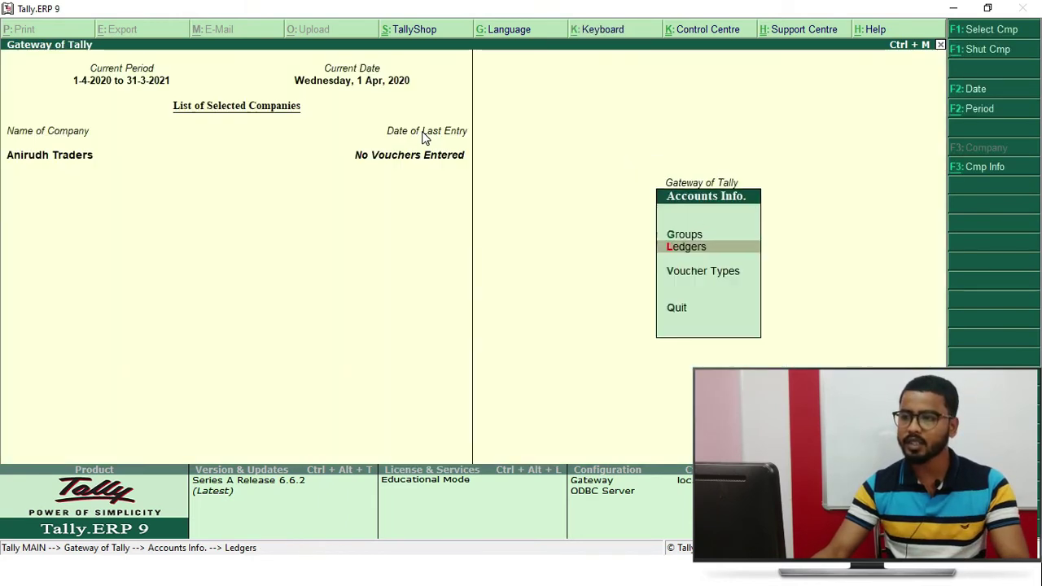
Step: Start a Receipt accounting voucher with Cash as the account and enter Capital A/c for 200000
key("Escape")
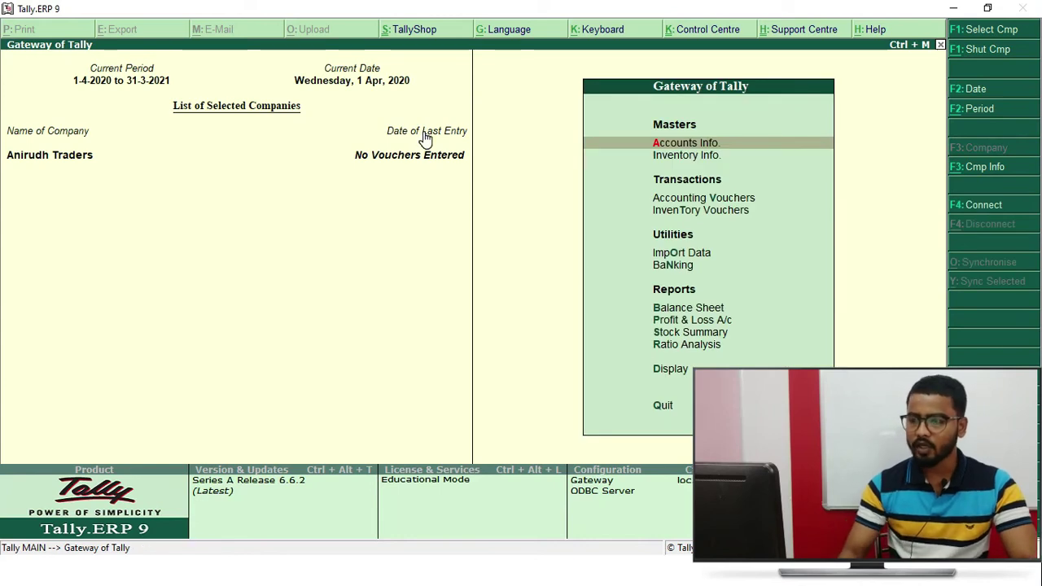
key("Down")
key("Down")
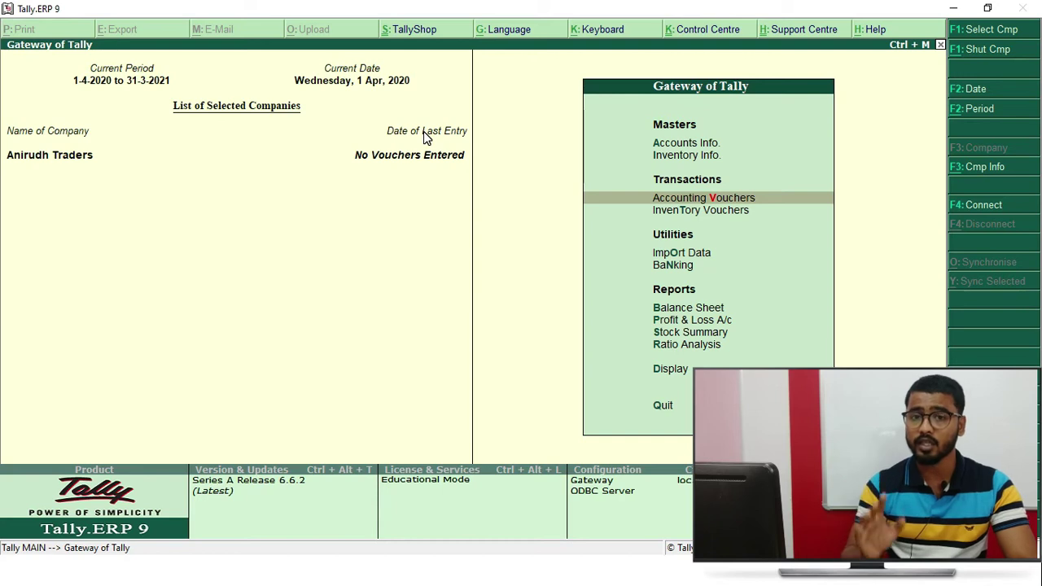
key("Return")
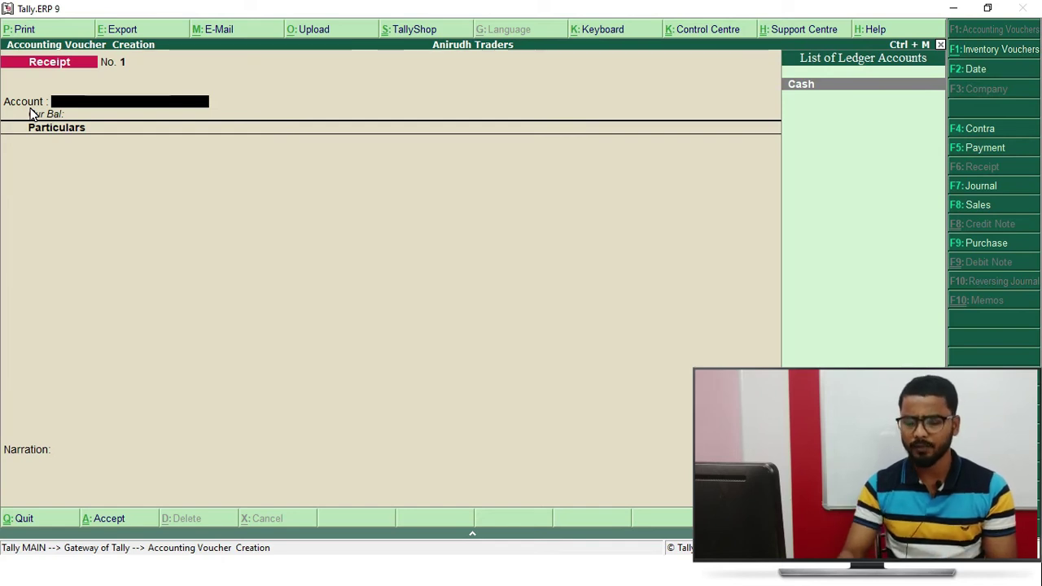
key("Return")
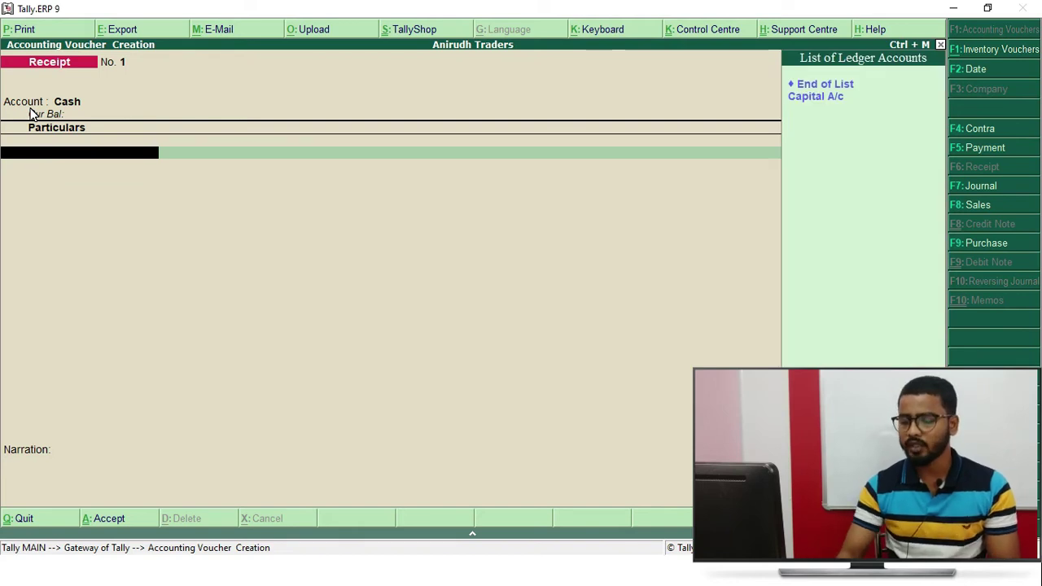
key("Return")
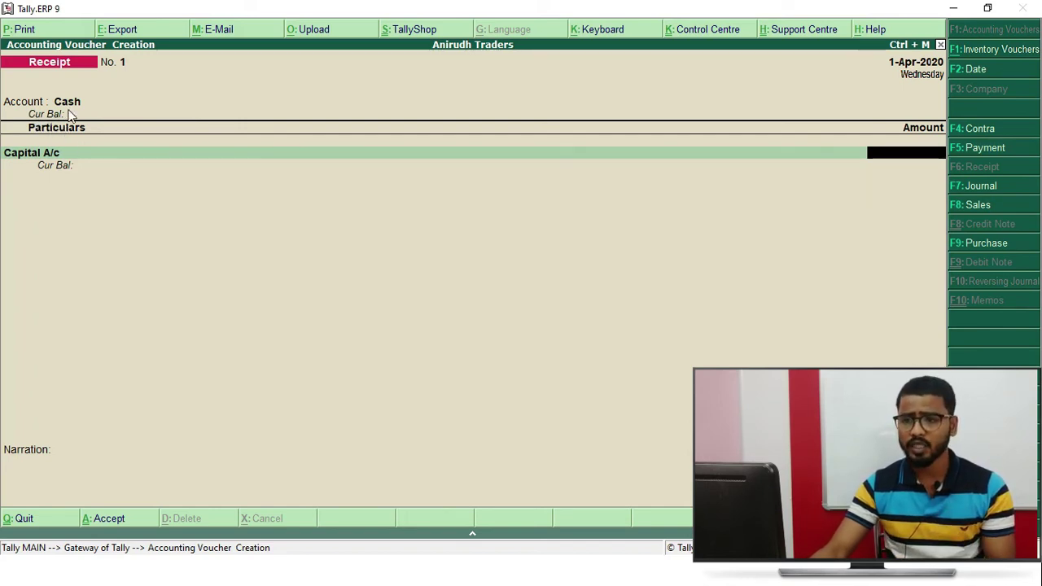
type("200000")
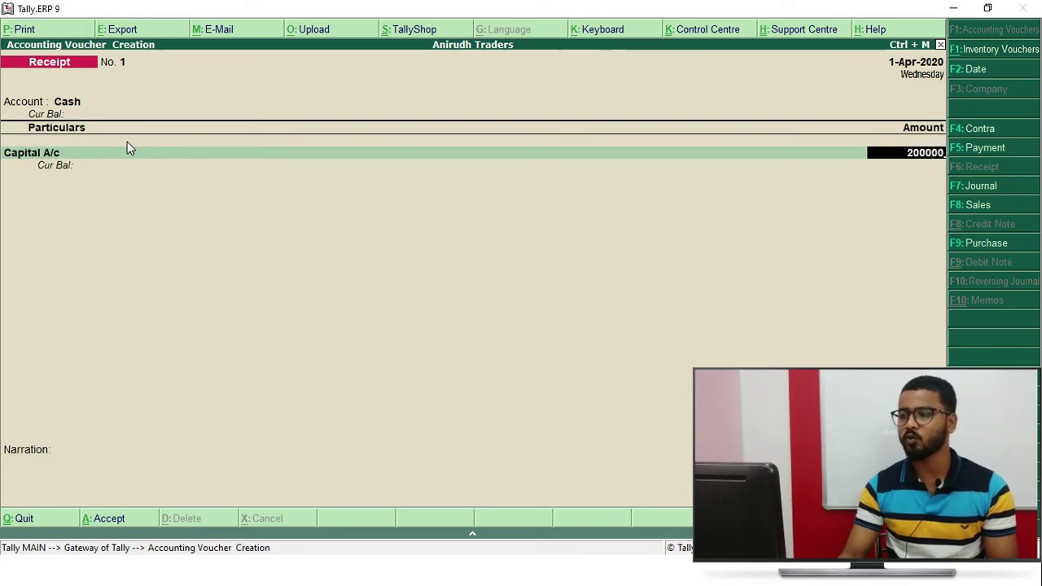
key("Return")
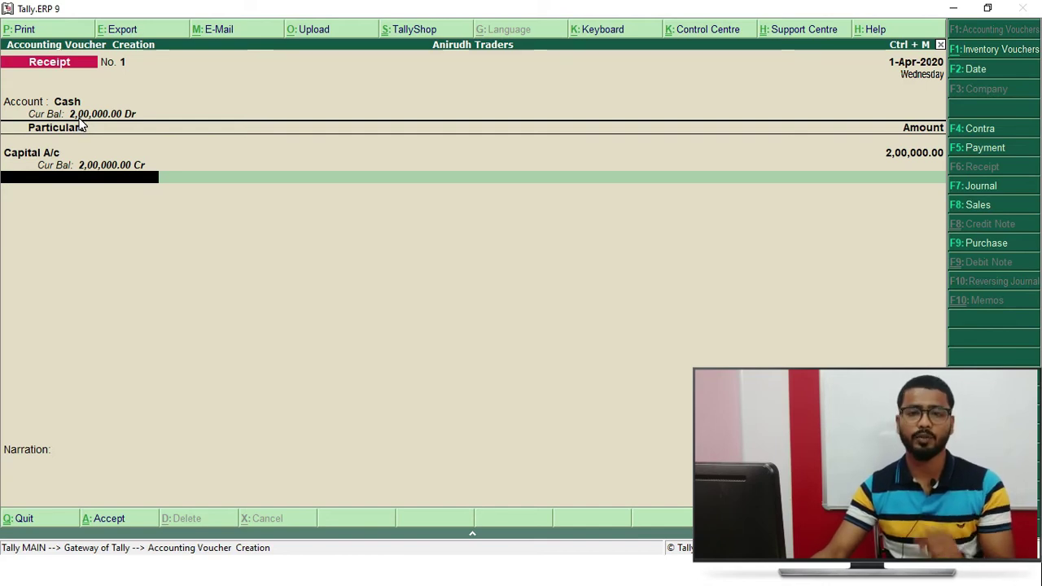
Step: Finish the receipt's particulars, add the narration "started business" and save the voucher
key("Return")
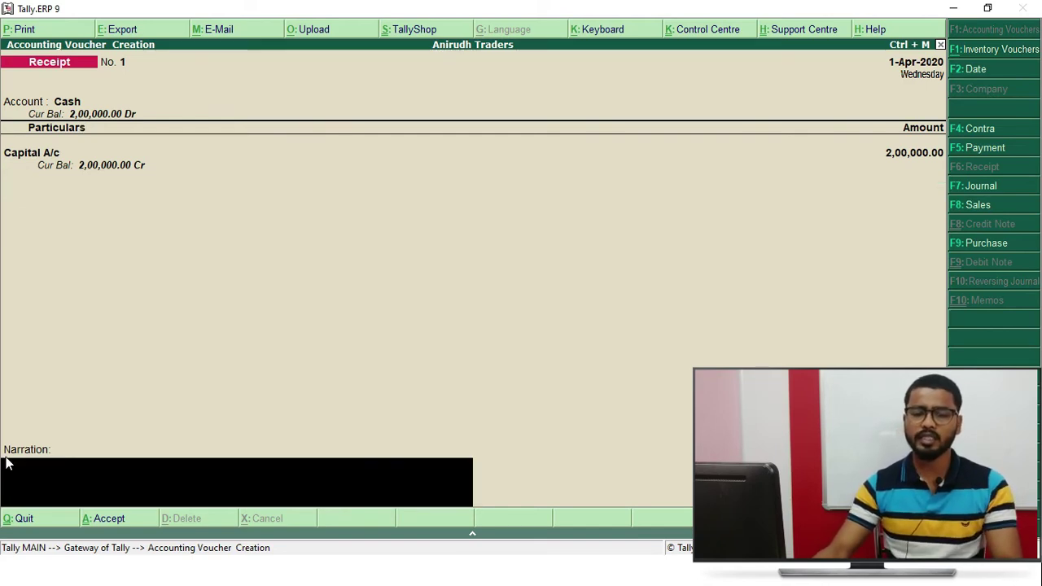
type("started business")
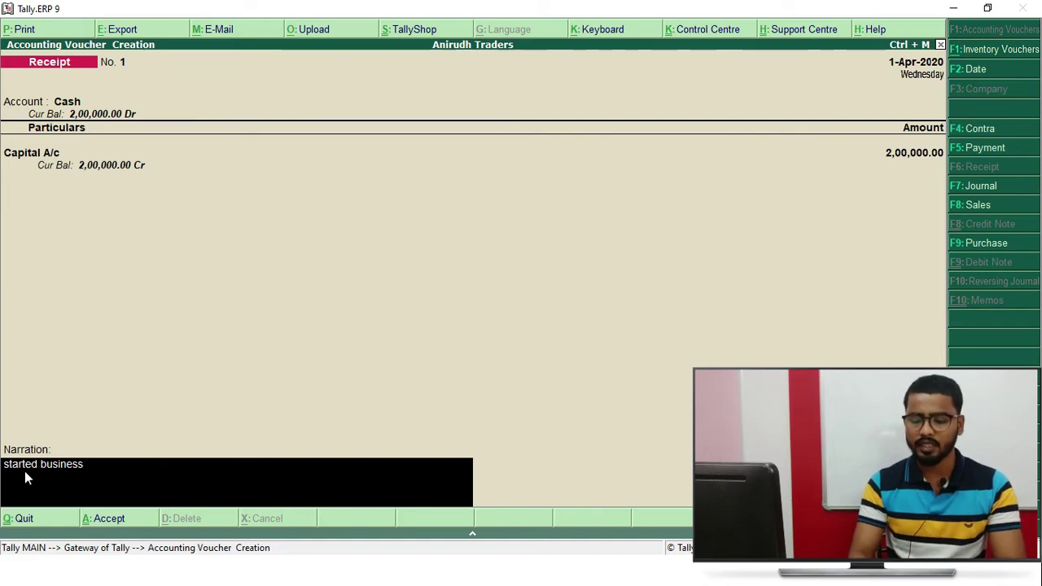
key("Return")
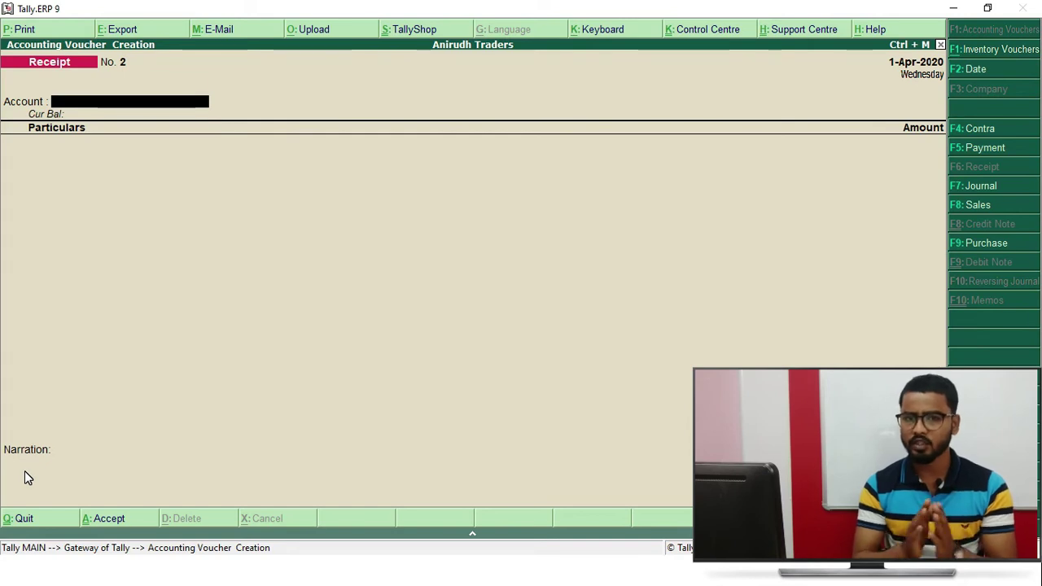
Step: Switch to the presentation and advance to the slide on purchasing goods of 10,000 from Ankesh Traders in cash
key("alt+Tab")
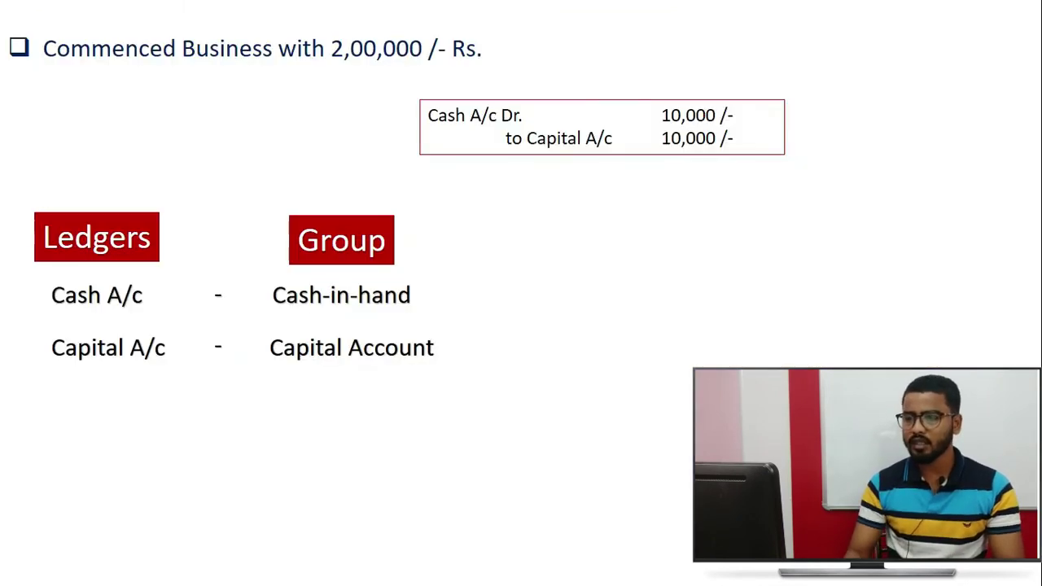
key("Right")
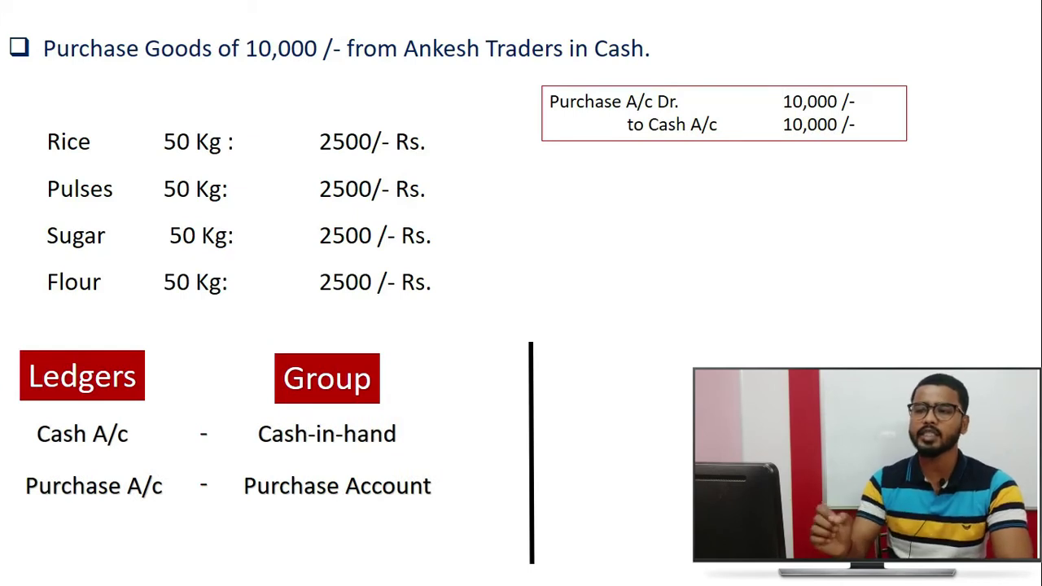